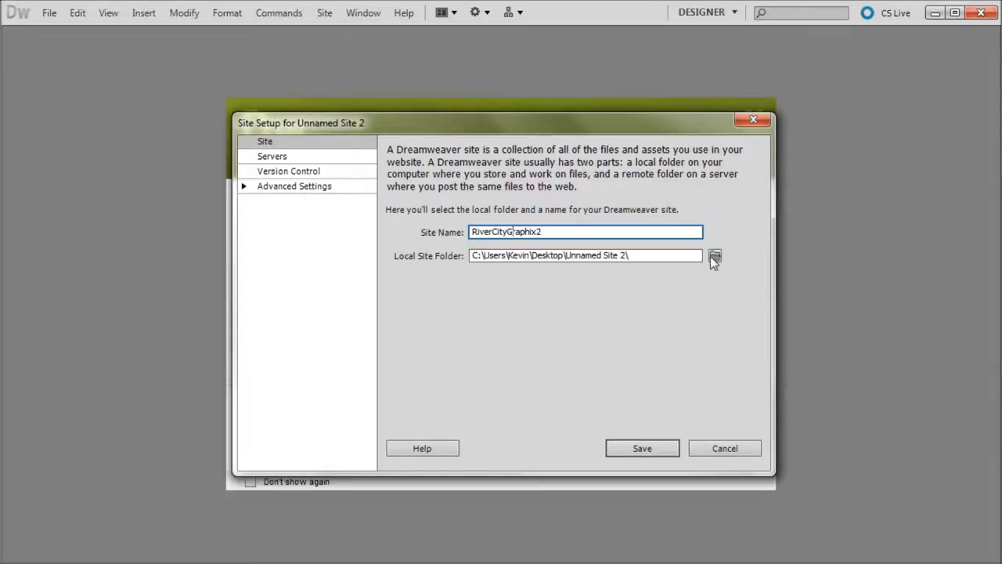
Choose the RiverCityGraphix folder on the Desktop as the local site folder
click(714, 257)
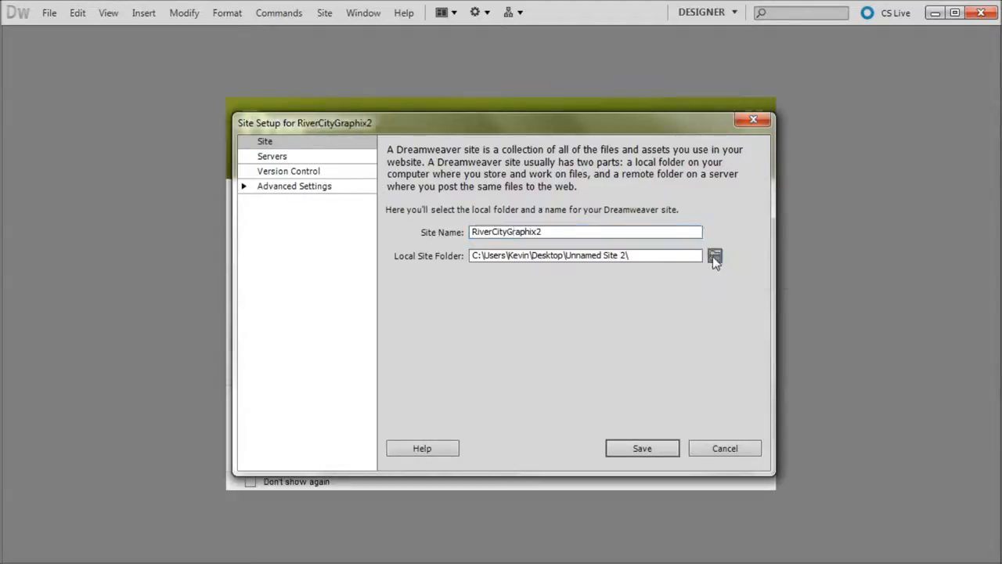
drag(714, 224, 707, 353)
click(512, 291)
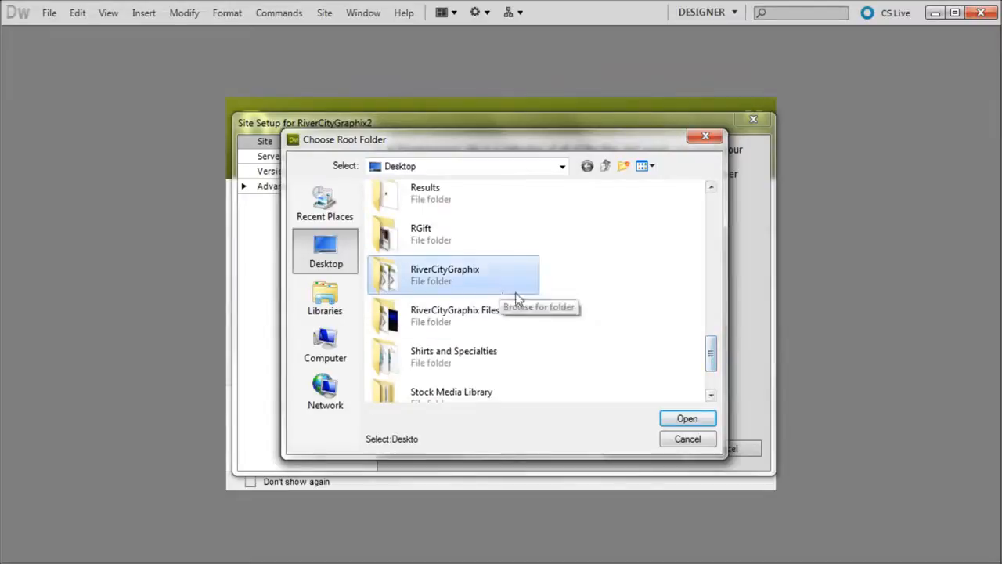
click(678, 415)
click(688, 418)
drag(632, 255, 470, 255)
click(636, 253)
drag(656, 254, 426, 246)
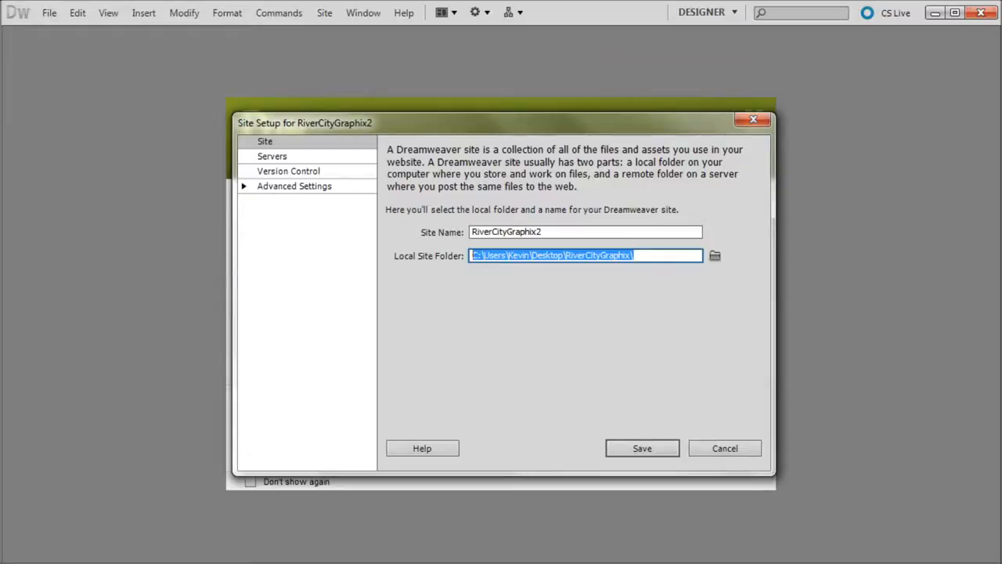
click(664, 254)
drag(664, 254, 568, 249)
click(580, 255)
drag(653, 255, 565, 255)
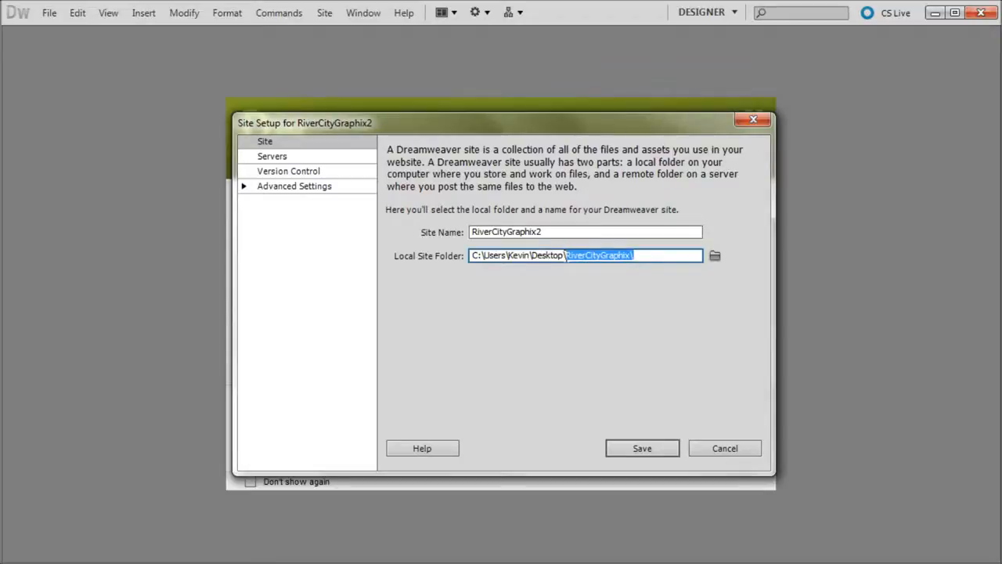
click(637, 255)
drag(637, 255, 572, 257)
click(636, 255)
drag(635, 256, 569, 261)
click(647, 255)
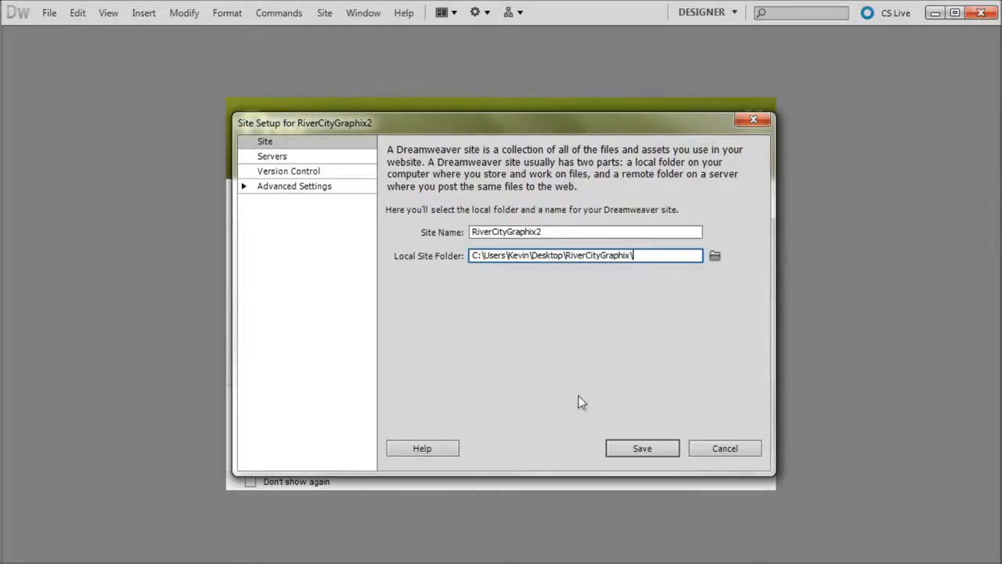
Add a server to the site, named RiverCityGraphix2 and connecting using FTP
click(271, 157)
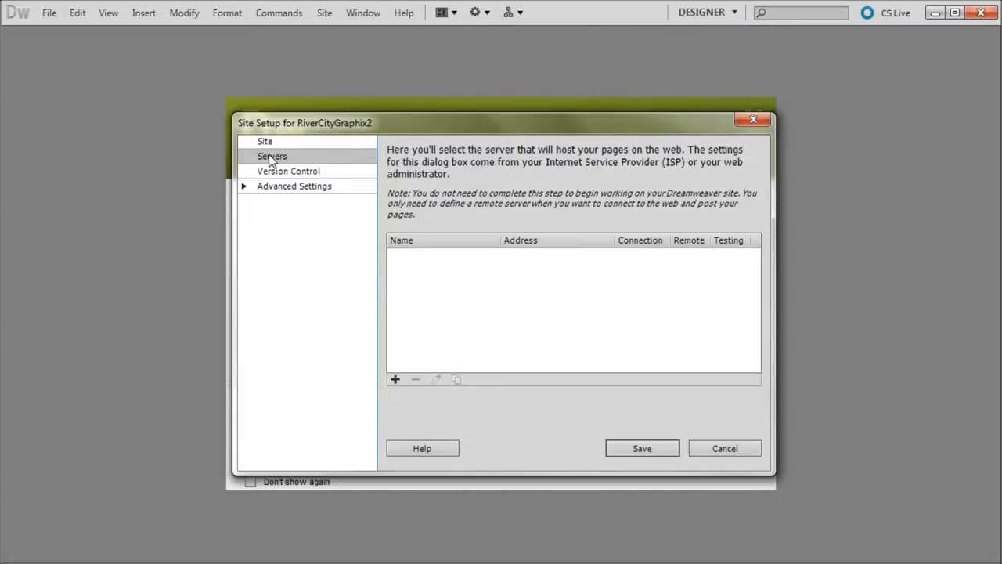
click(394, 380)
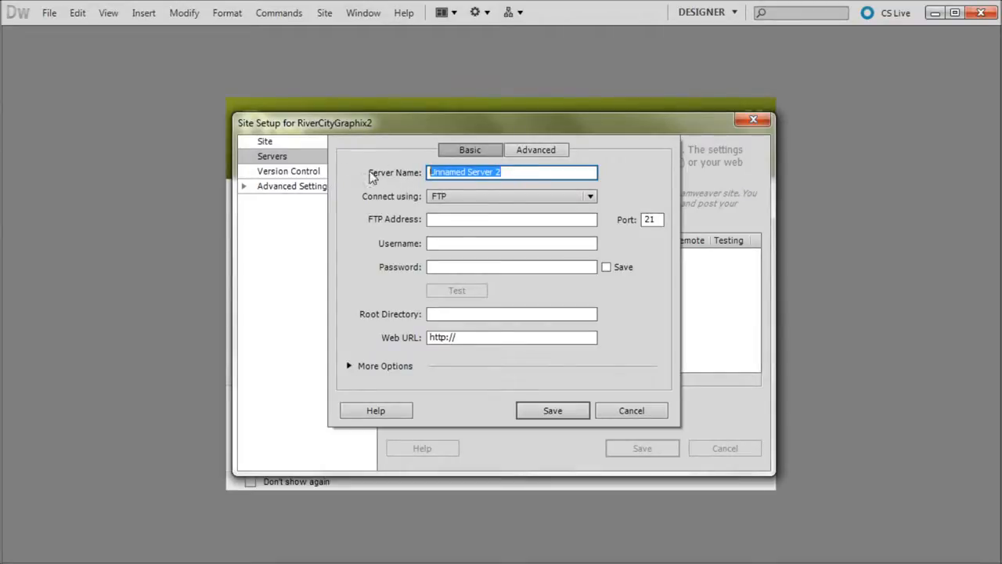
text(RiverCityGraphix2)
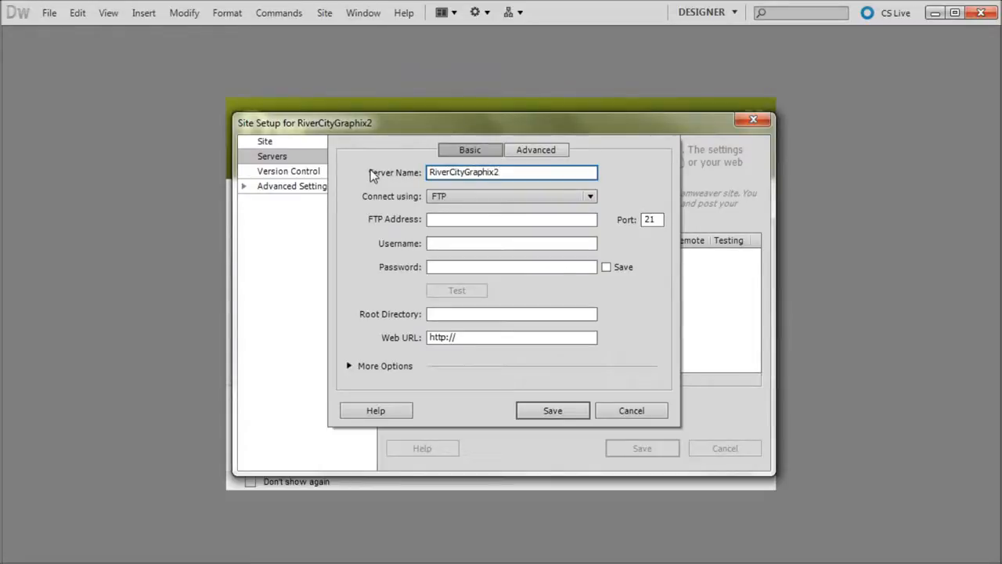
click(460, 200)
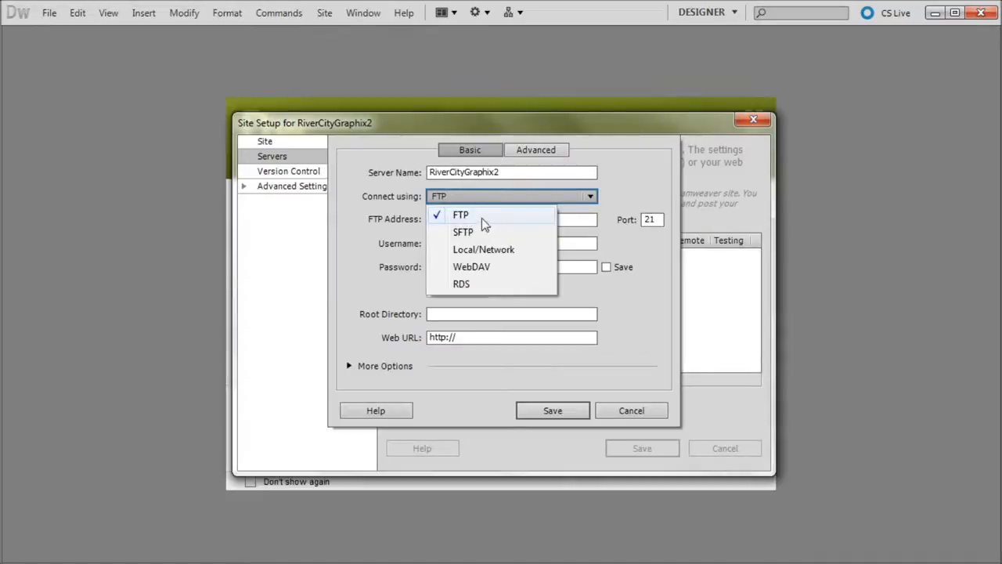
click(482, 218)
Set the server's FTP address to rivercitygraphix.com and check the web URL derived from it
click(441, 220)
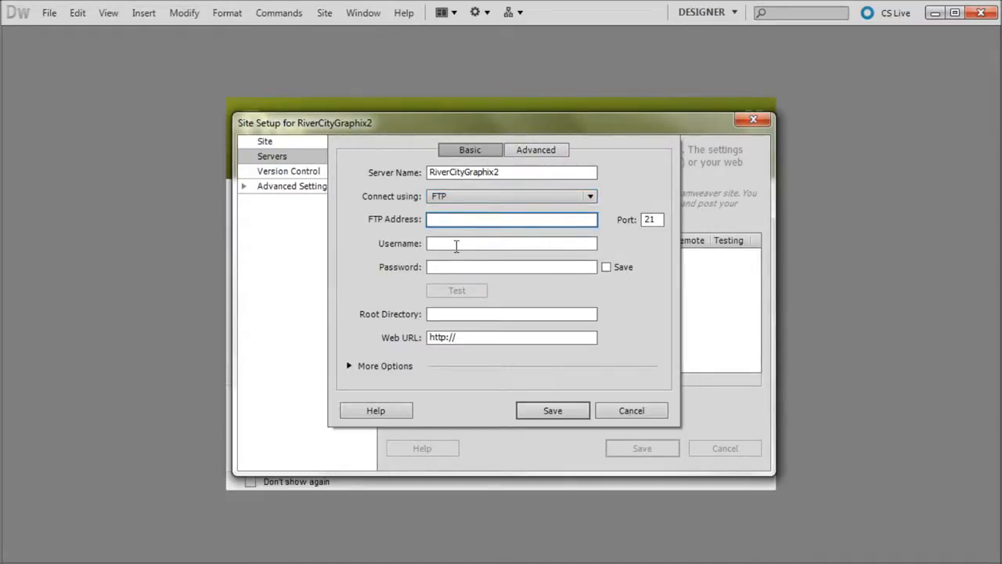
text(R)
key(BackSpace)
text(rivercitygraphix.com)
click(512, 243)
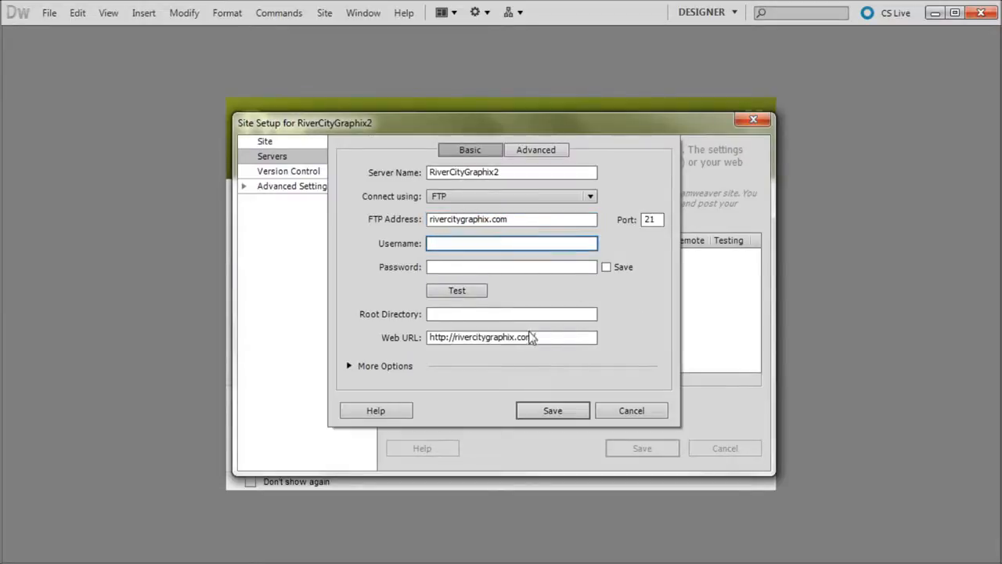
double_click(558, 337)
drag(537, 338, 399, 337)
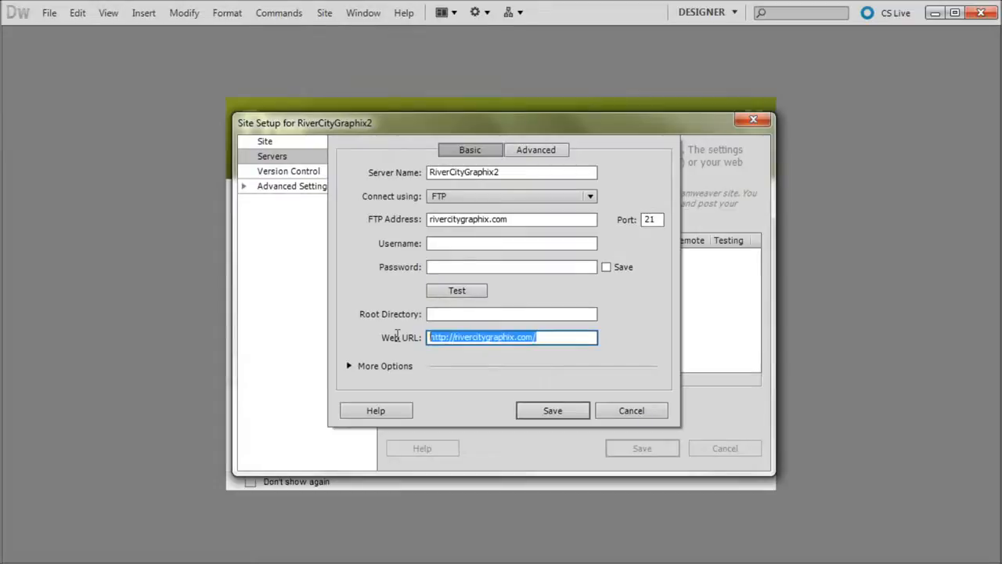
click(509, 337)
Enter the FTP account's username and password for the server
click(448, 246)
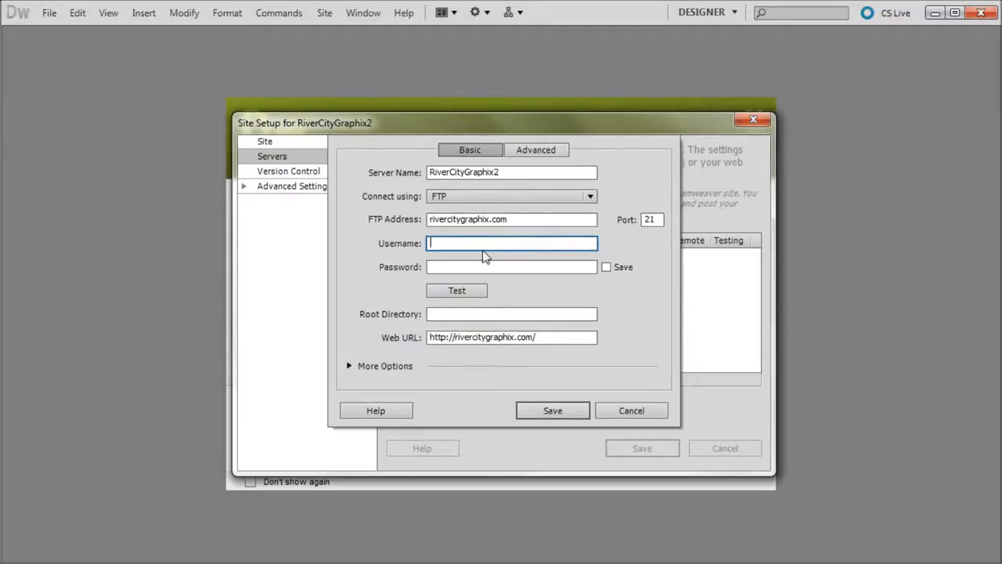
click(436, 267)
click(442, 244)
click(443, 264)
click(439, 245)
click(440, 266)
click(437, 243)
click(440, 266)
click(443, 244)
click(446, 267)
click(446, 243)
click(446, 266)
click(443, 245)
text(username)
key(Tab)
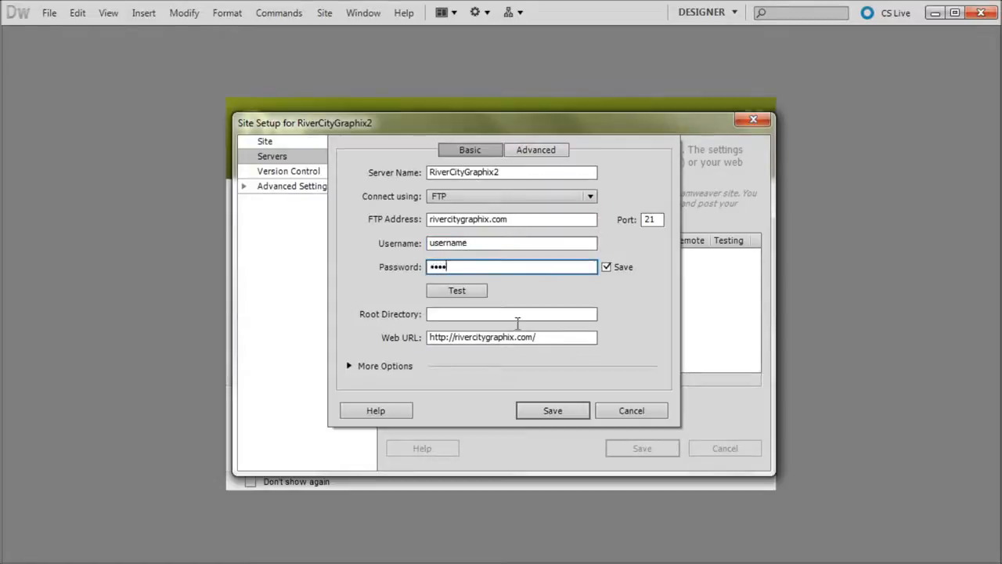
drag(476, 246, 409, 255)
drag(467, 244, 414, 246)
click(473, 244)
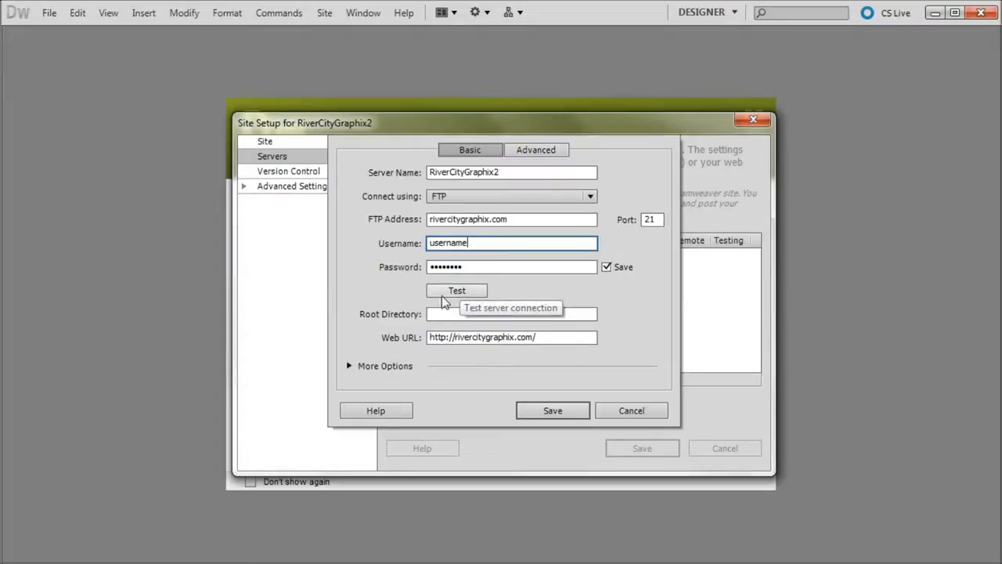
drag(479, 242, 419, 240)
click(482, 264)
drag(486, 263, 410, 262)
click(488, 267)
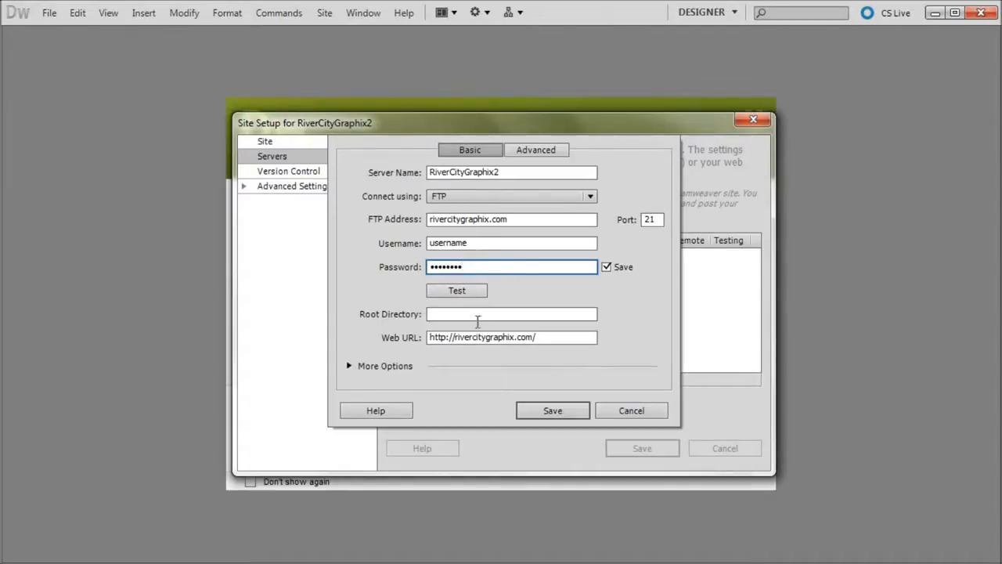
click(434, 223)
text(http://)
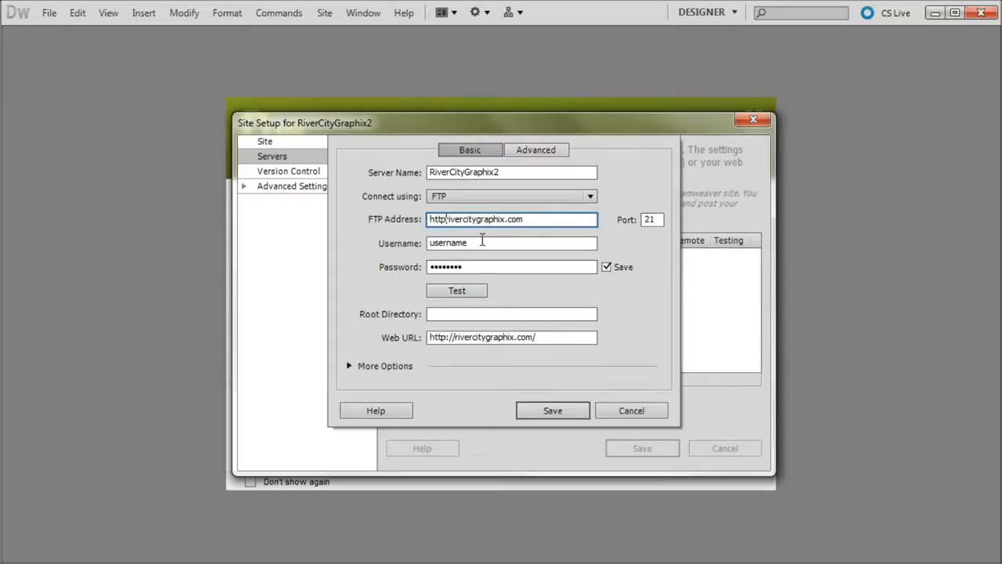
text(www.)
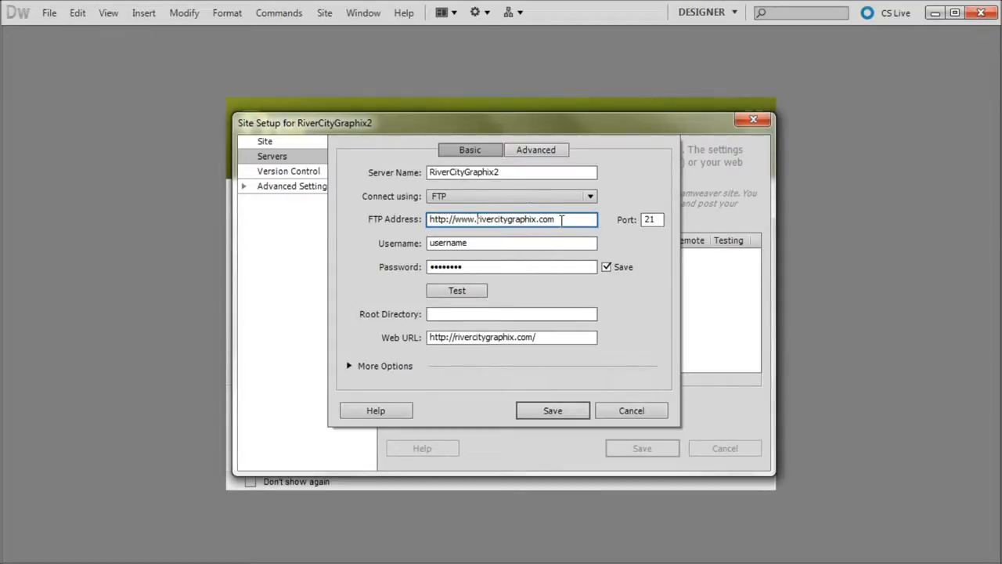
drag(561, 219, 403, 227)
click(510, 335)
click(493, 220)
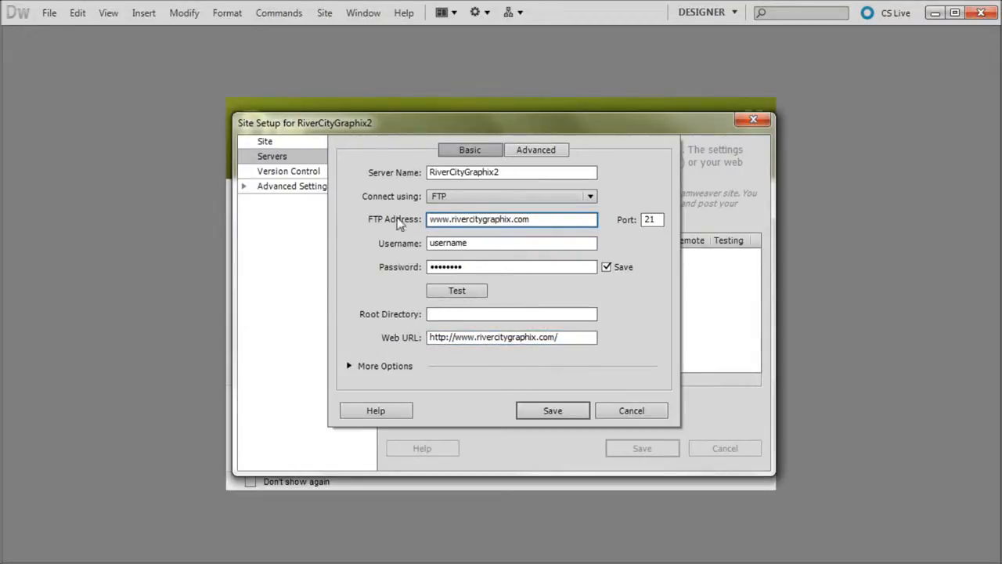
Set the server's root directory to public_html/rivercitygraphix
click(455, 314)
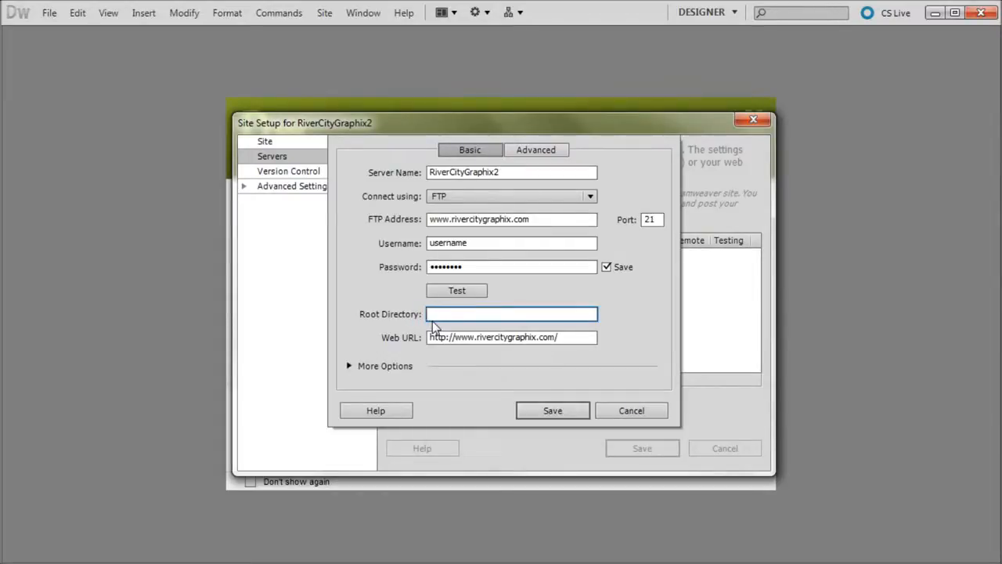
text(public_html/rivercitygp)
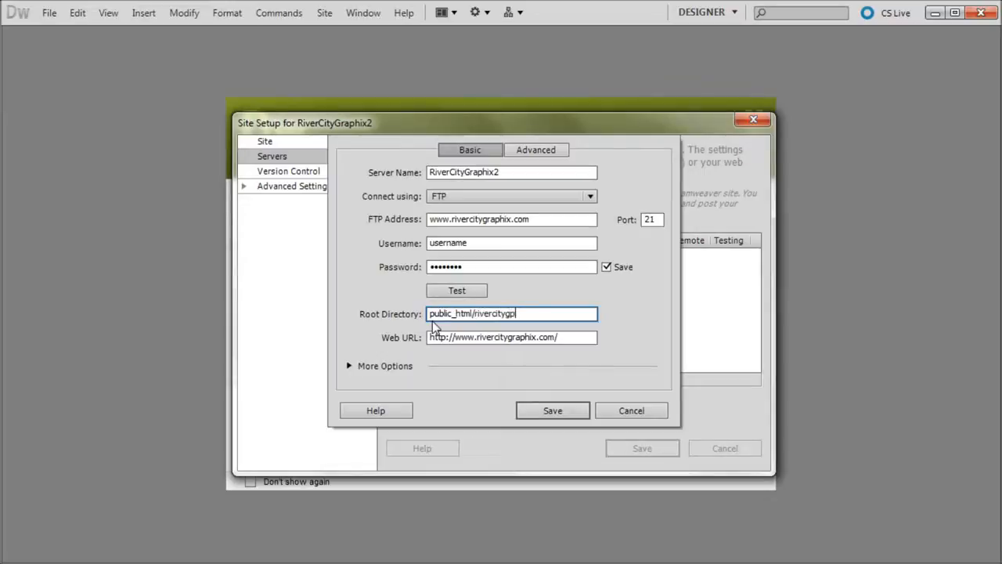
key(BackSpace)
text(raphix)
drag(558, 310, 401, 305)
click(554, 312)
drag(559, 315, 432, 314)
click(503, 314)
drag(545, 313, 407, 312)
click(436, 313)
drag(543, 313, 396, 315)
drag(546, 314, 396, 307)
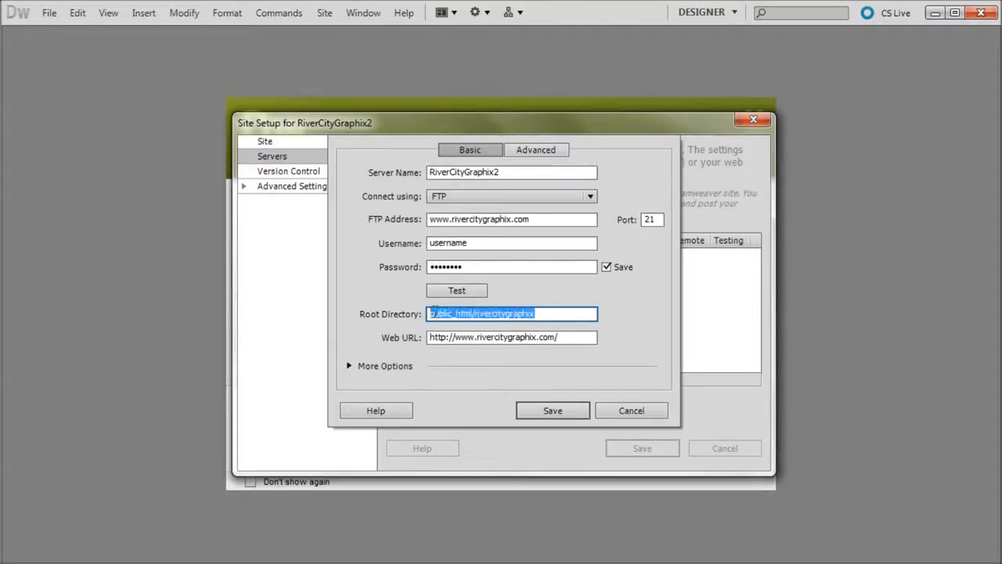
drag(532, 317, 423, 313)
Save the server and the site definition, proceeding with the root folder shared with the RiverCityGraphix site
click(535, 408)
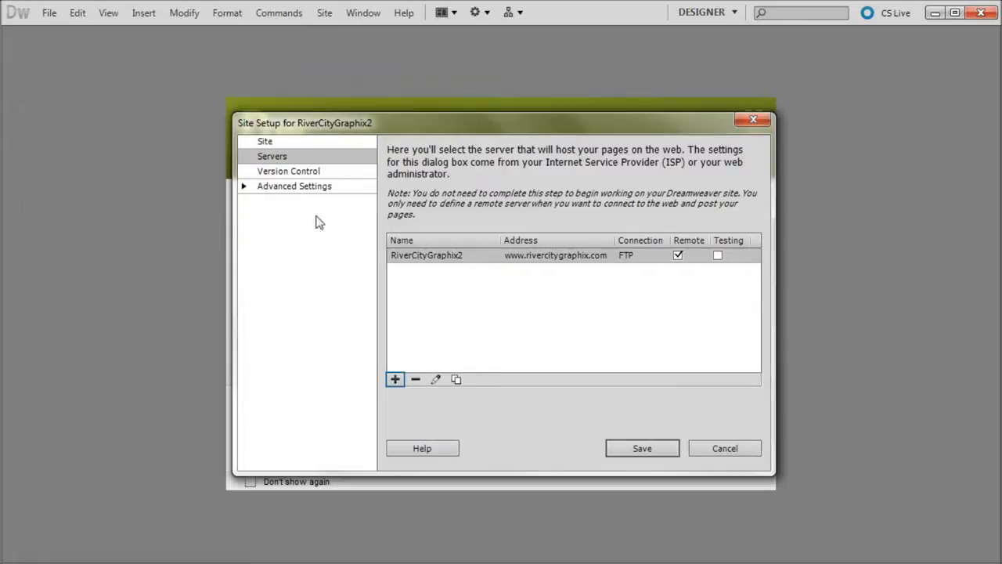
click(662, 450)
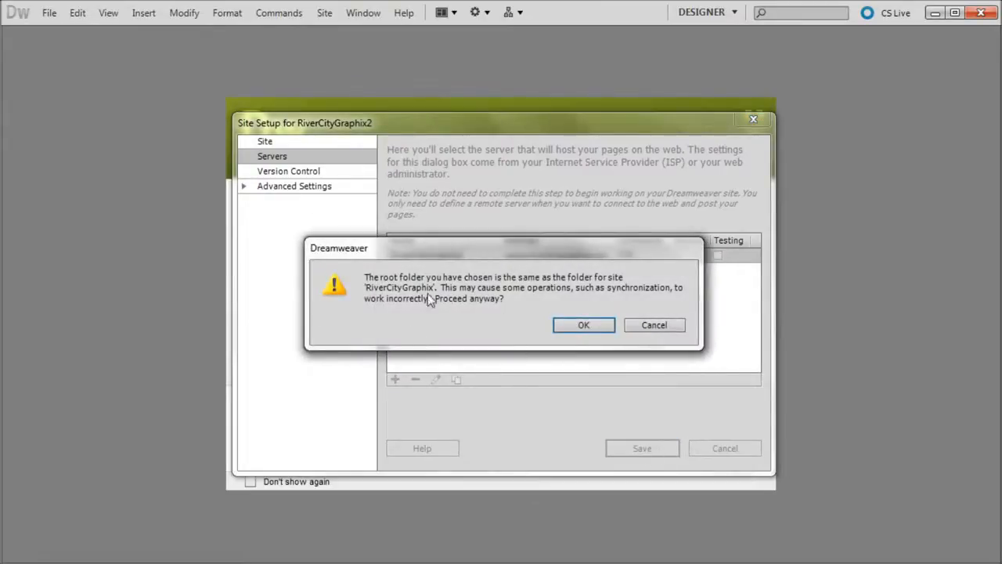
click(584, 324)
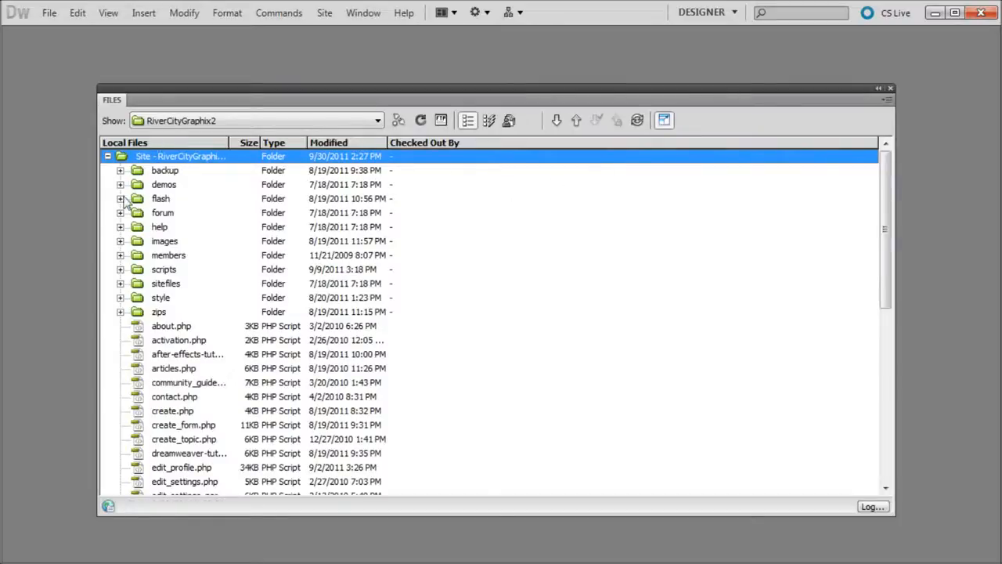
Close the Files panel and open the recent page RiverCityGraphix/about.php
click(890, 87)
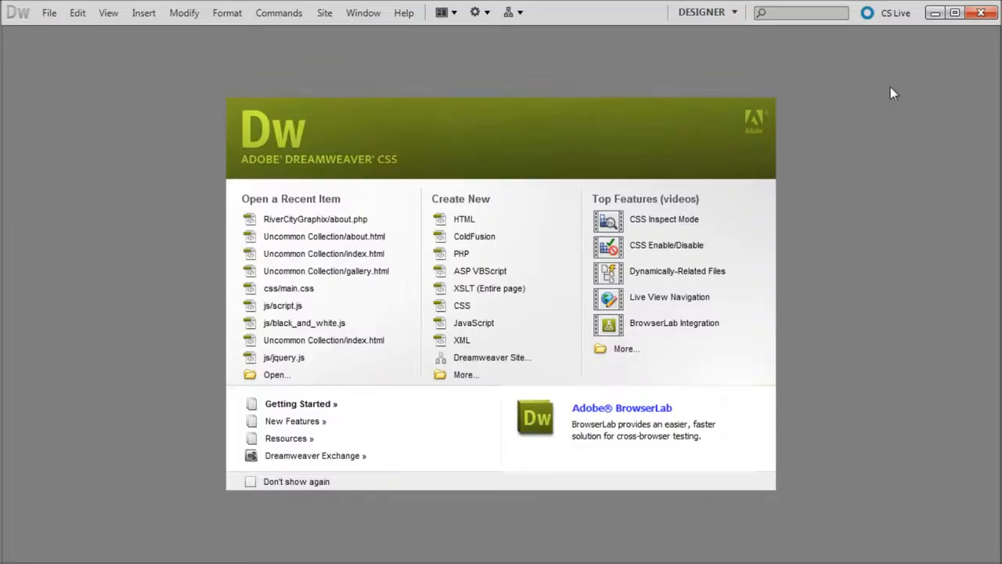
click(274, 222)
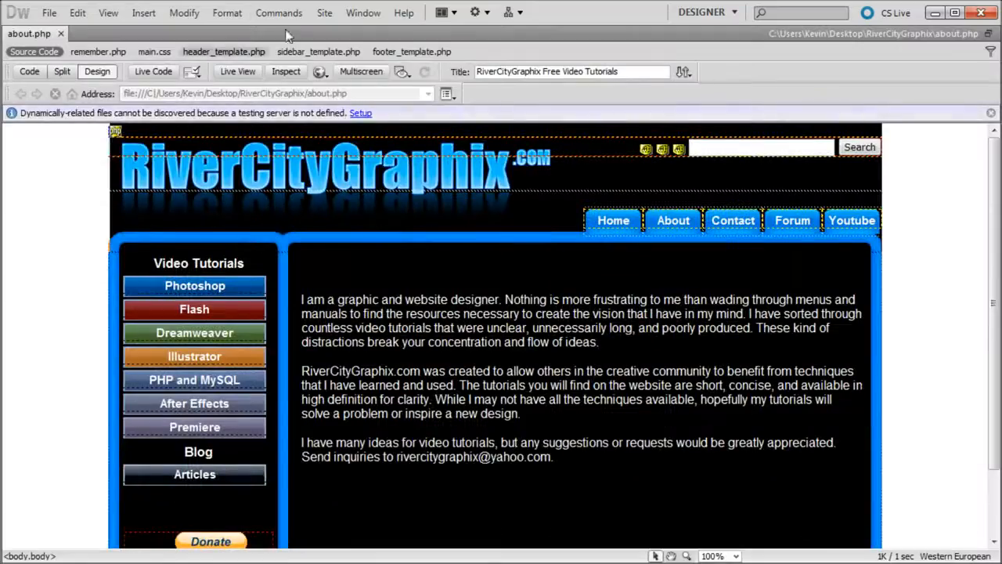
Show the Files panel again and switch it to the RiverCityGraphix site
click(323, 14)
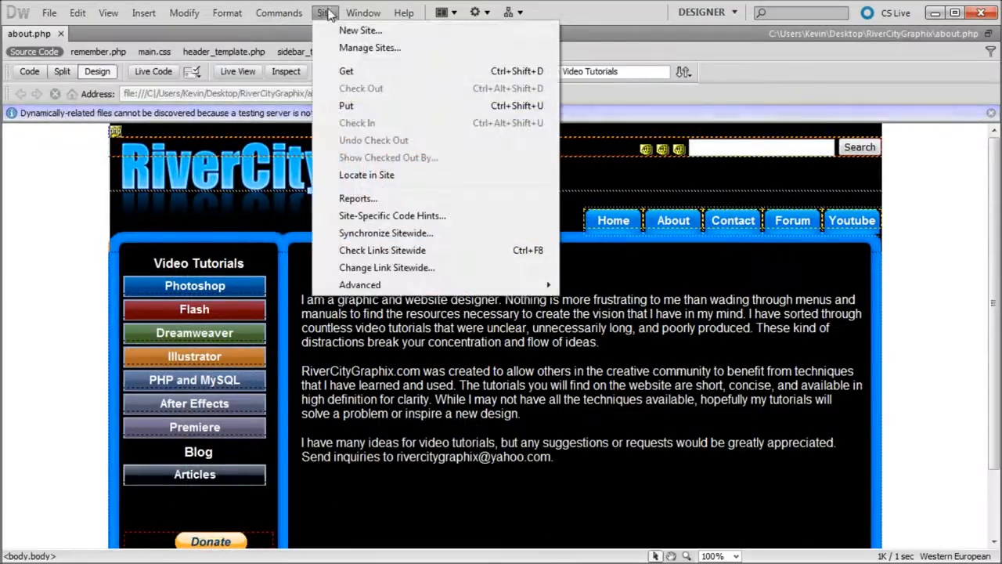
mouse_move(363, 12)
click(387, 232)
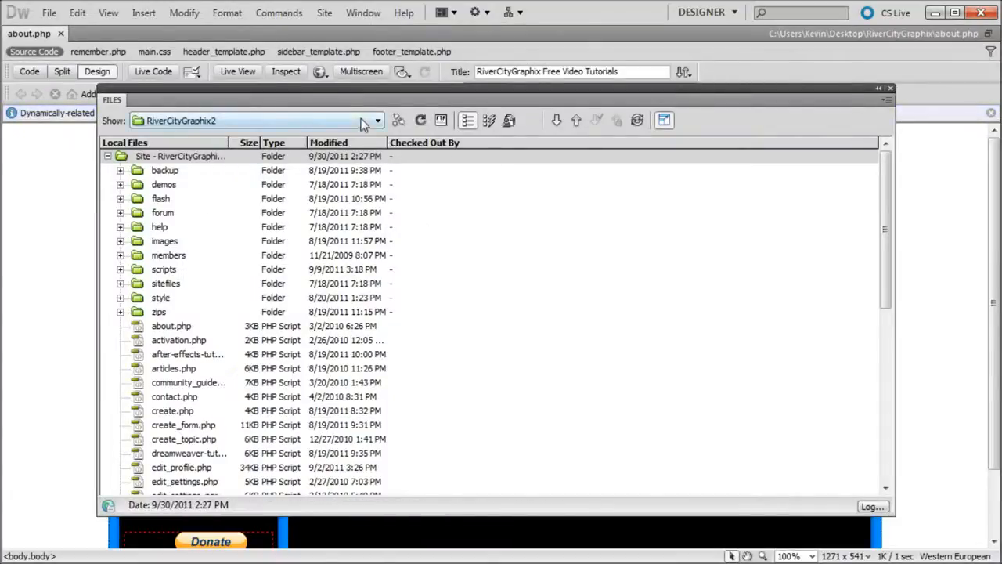
click(377, 121)
click(180, 200)
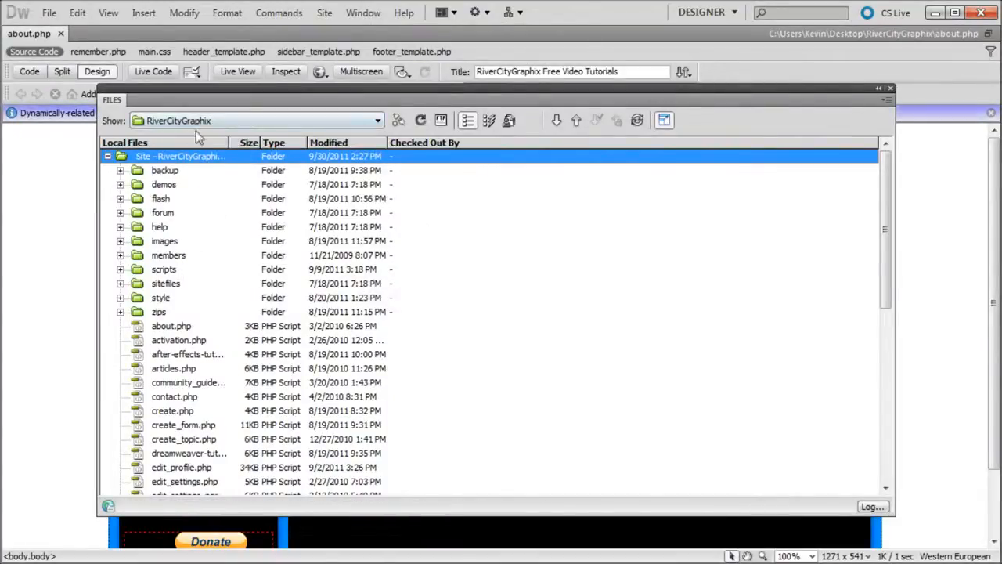
Narrow the Files panel to a little over half its width and reselect the RiverCityGraphix site
drag(894, 514, 570, 526)
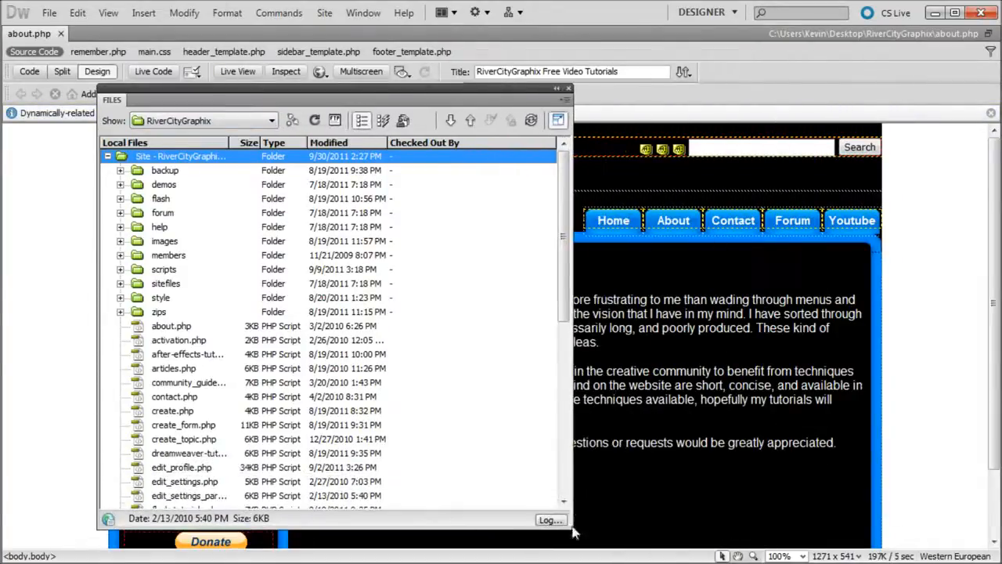
click(272, 121)
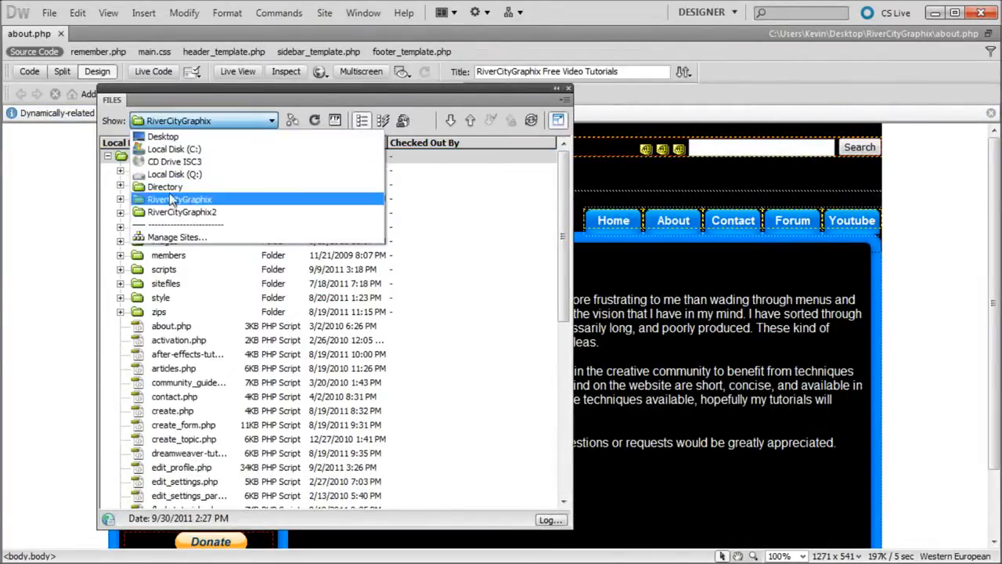
click(159, 201)
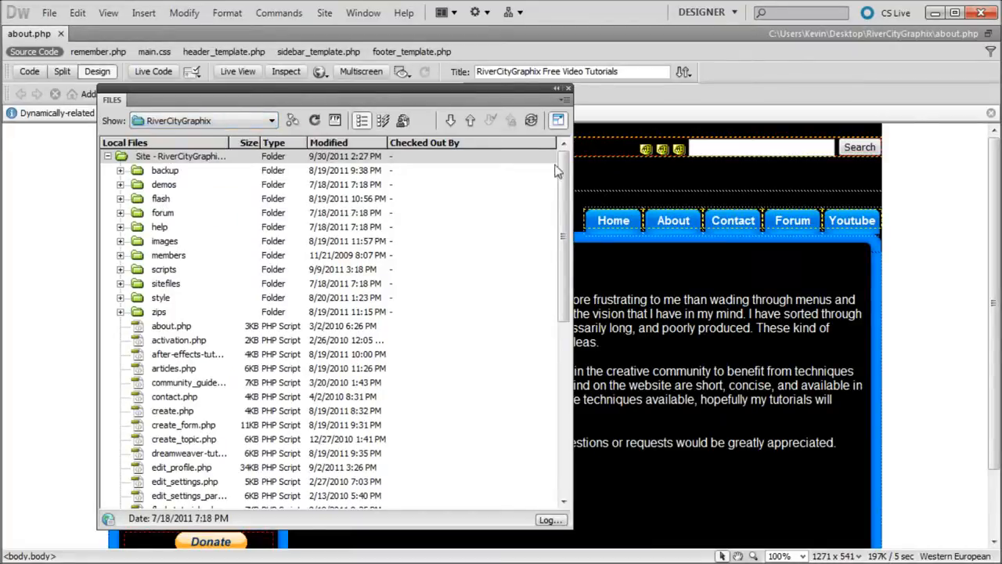
drag(562, 163, 540, 168)
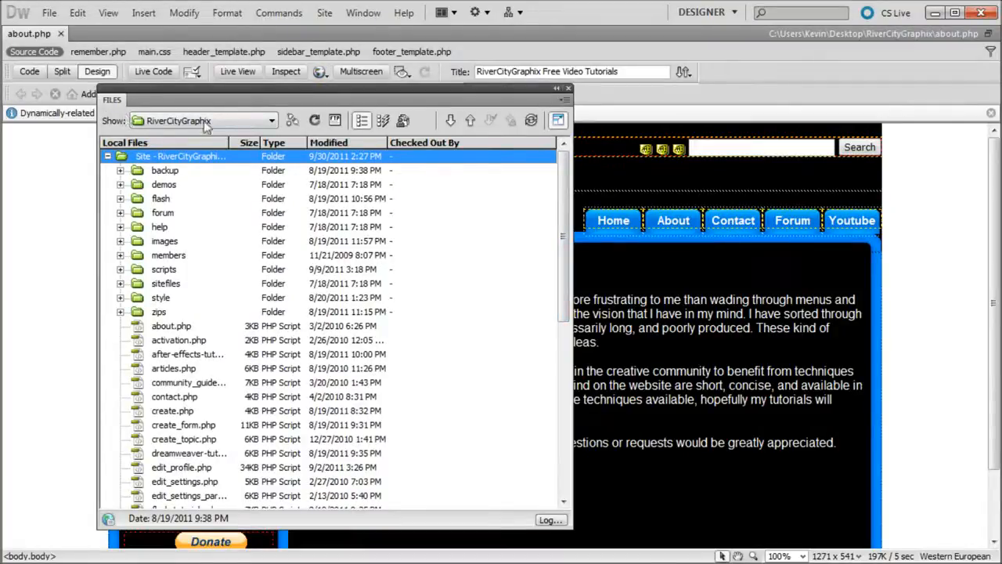
click(364, 12)
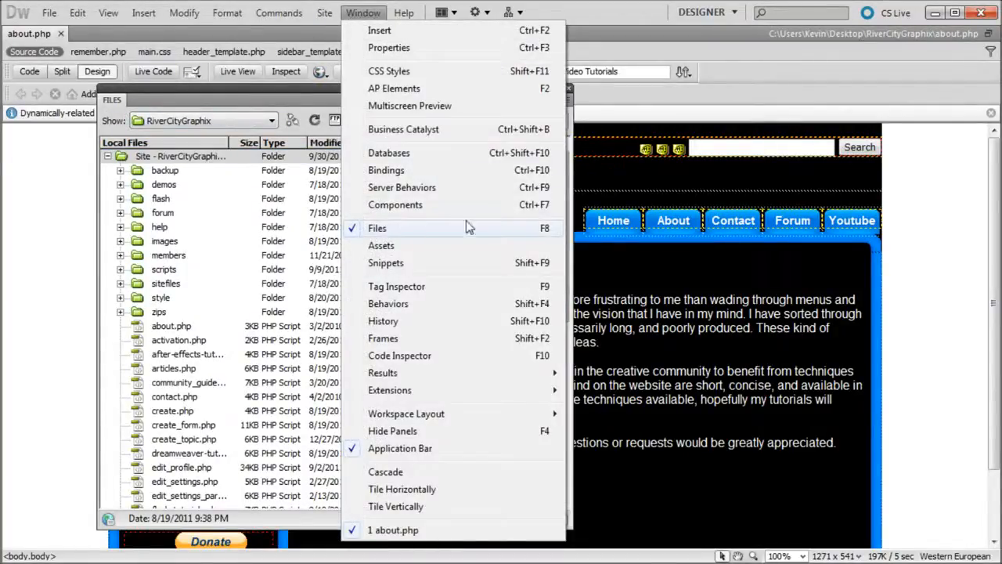
click(121, 106)
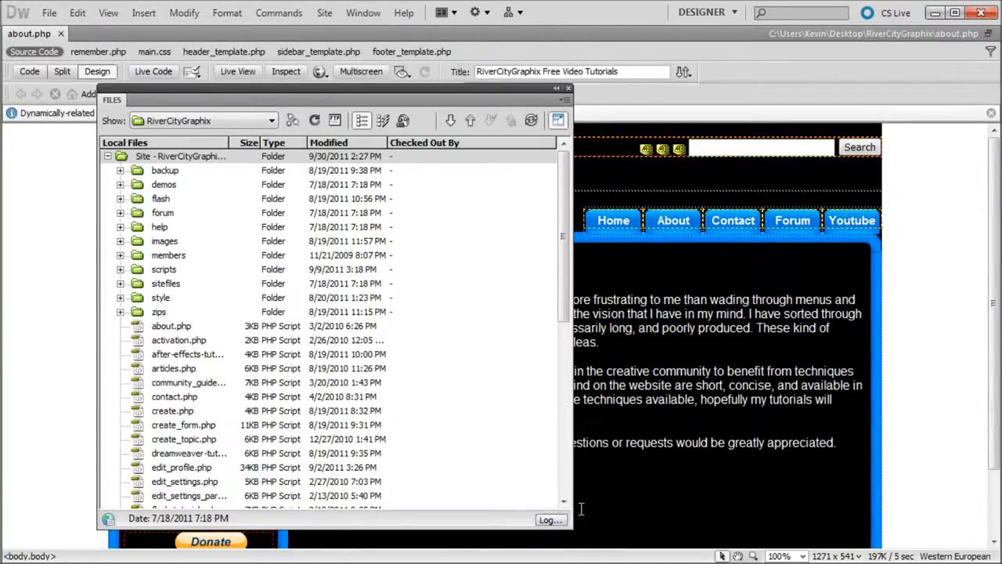
Widen the Files panel and connect to the RiverCityGraphix remote server
drag(574, 513, 703, 504)
drag(692, 173, 689, 121)
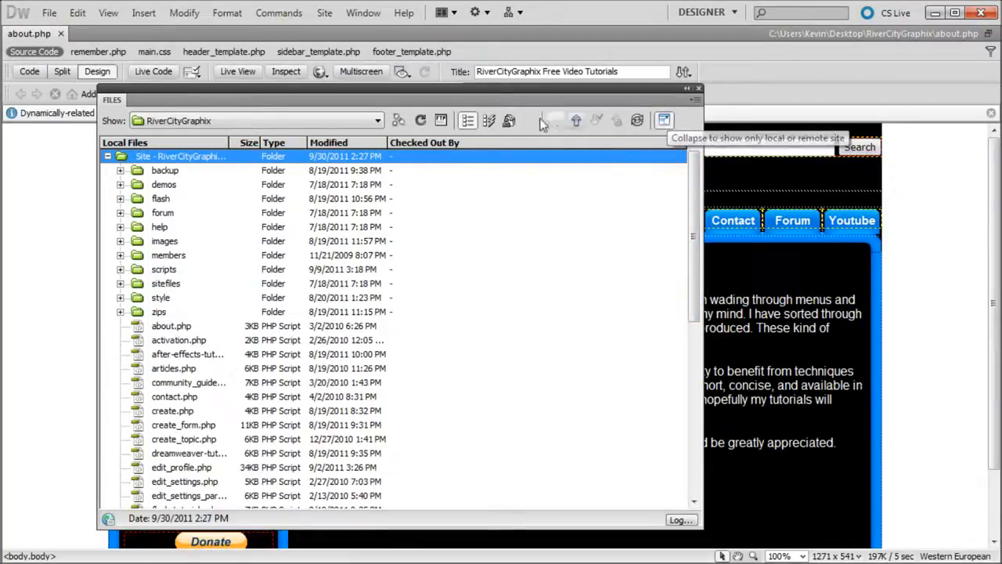
click(396, 120)
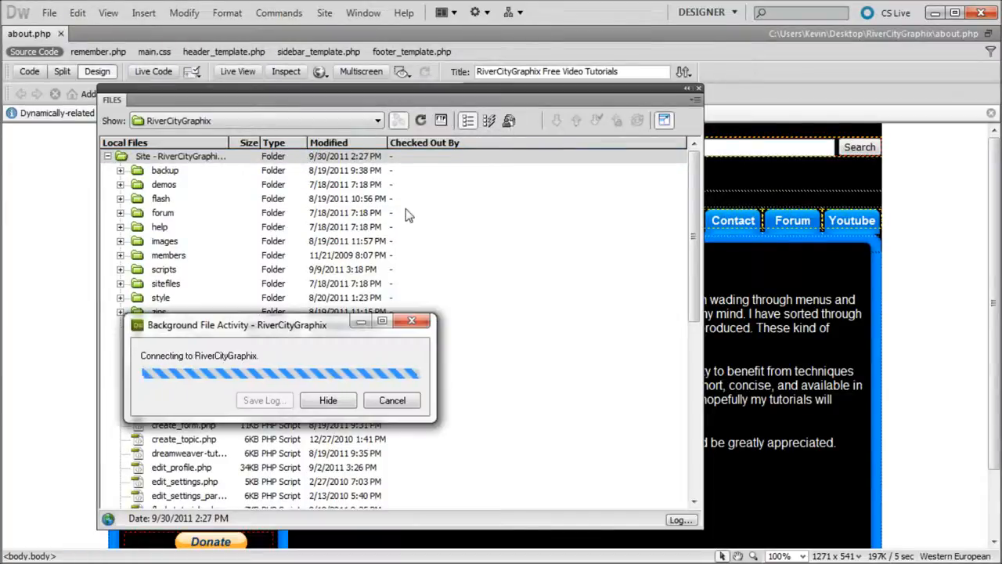
Adjust the divider in the expanded Files panel so the remote and local file lists are about equally wide
click(663, 121)
drag(575, 288, 759, 186)
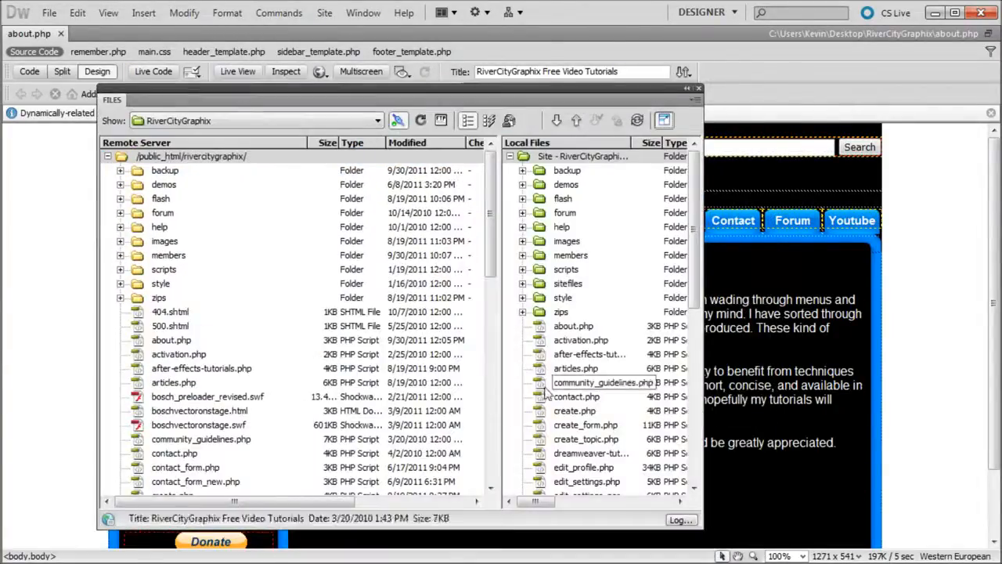
drag(499, 364, 414, 364)
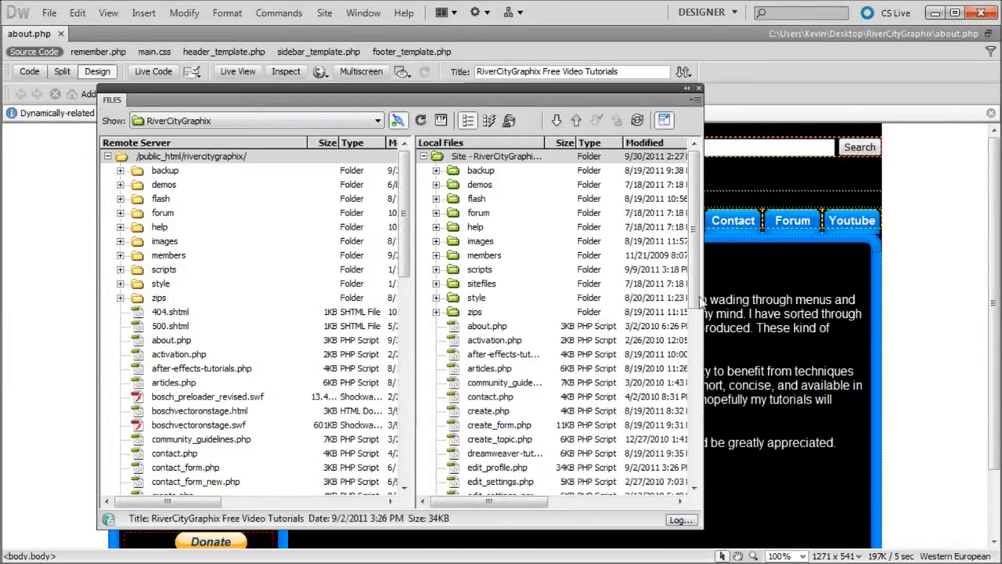
Highlight after-effects-tutorials.php in the local files and activation.php on the remote server
scroll(700, 301, down, 1)
scroll(405, 231, down, 1)
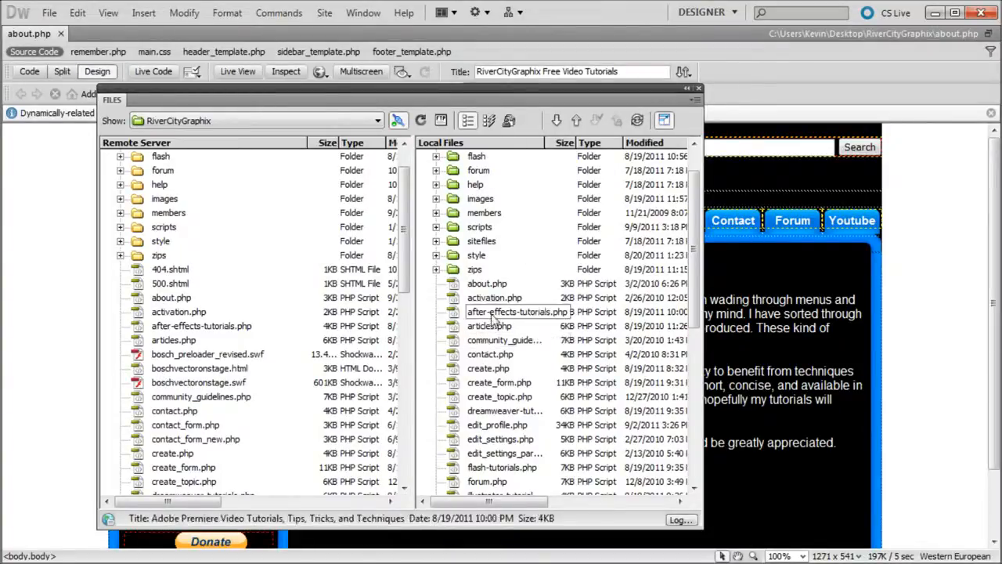
click(493, 316)
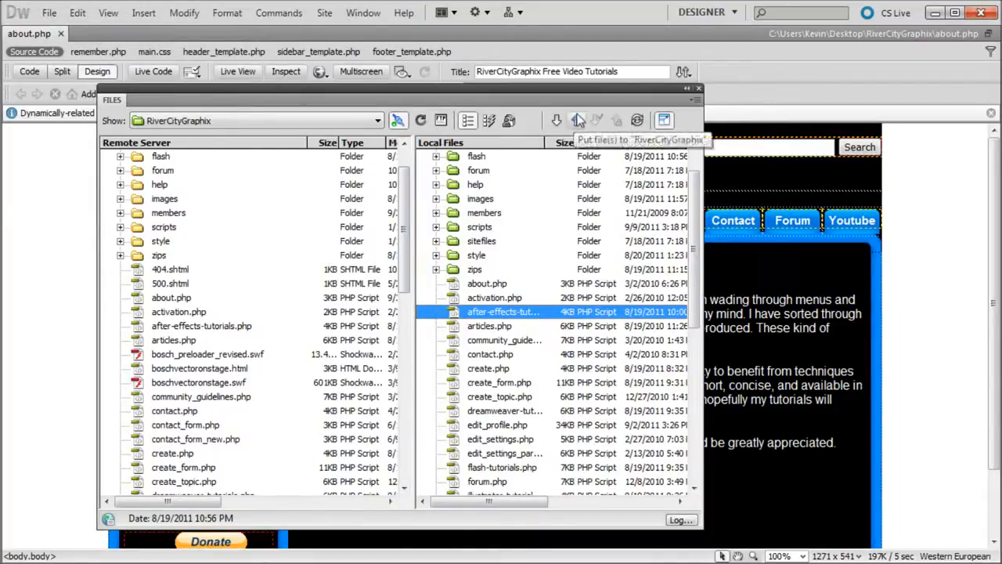
click(159, 314)
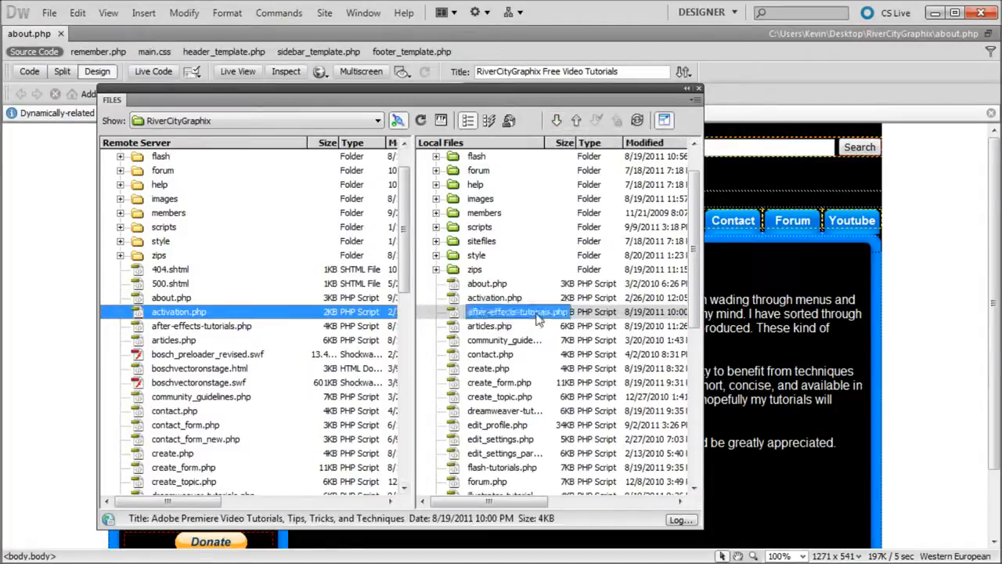
scroll(545, 313, up, 1)
scroll(447, 322, down, 1)
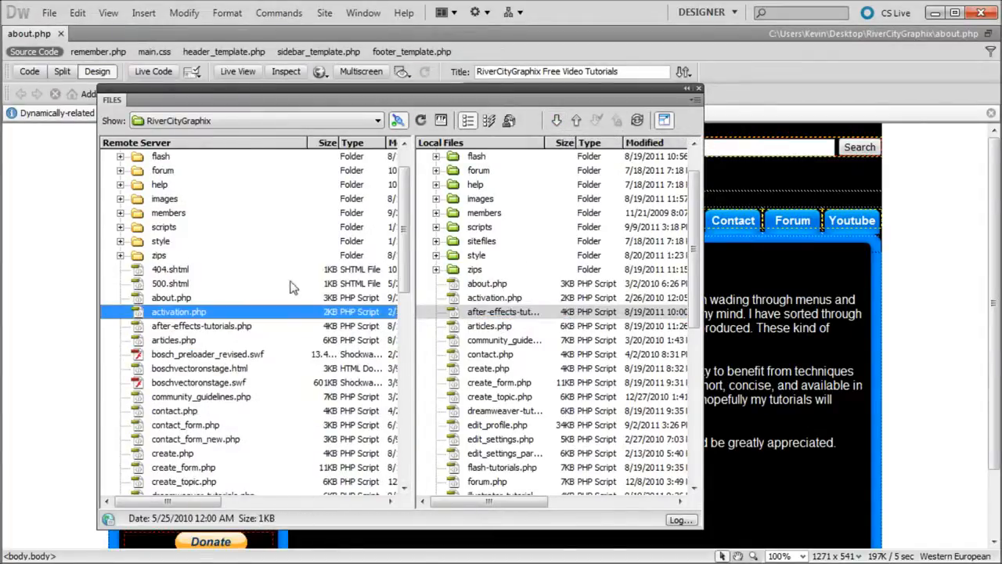
Highlight the members folder in the local files
drag(405, 230, 408, 229)
drag(692, 249, 691, 245)
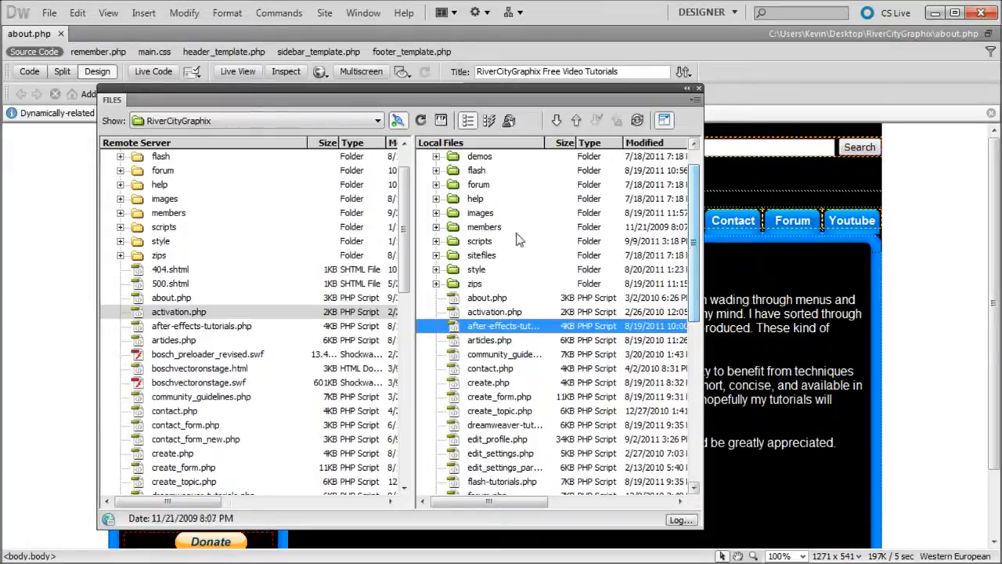
click(495, 229)
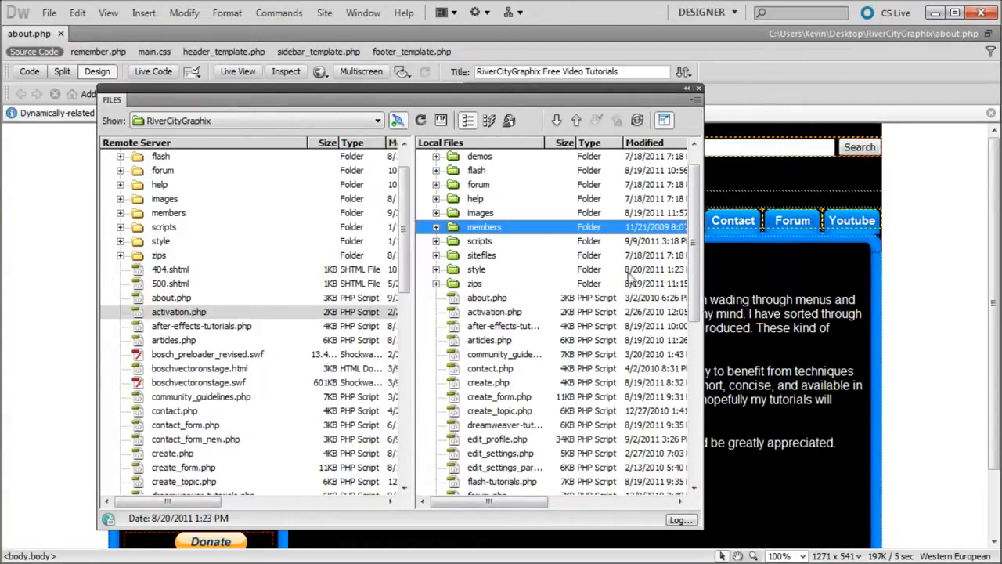
Try selecting individual local files such as activation.php, and finish with about.php selected
click(493, 299)
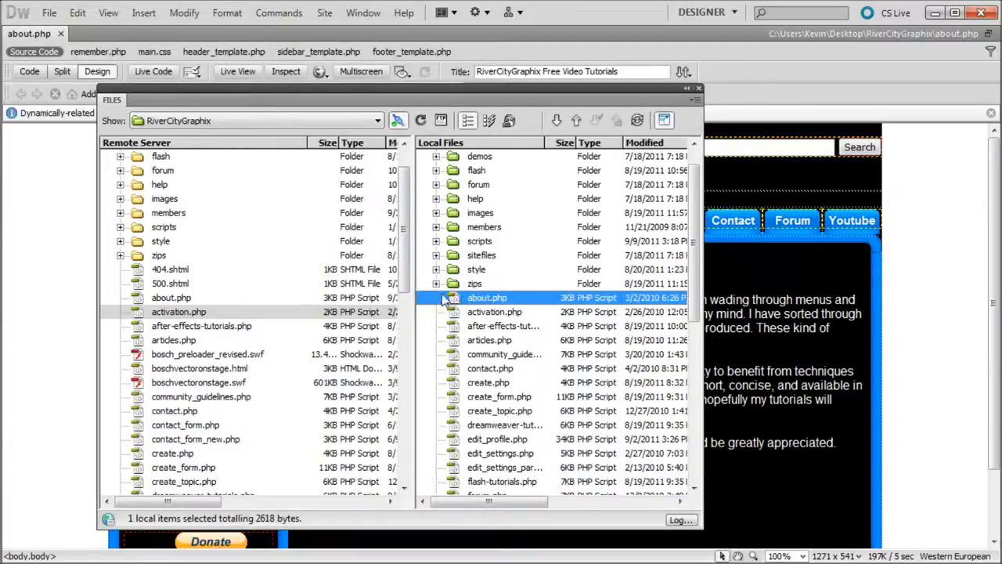
click(489, 311)
click(501, 354)
drag(501, 354, 487, 285)
click(475, 300)
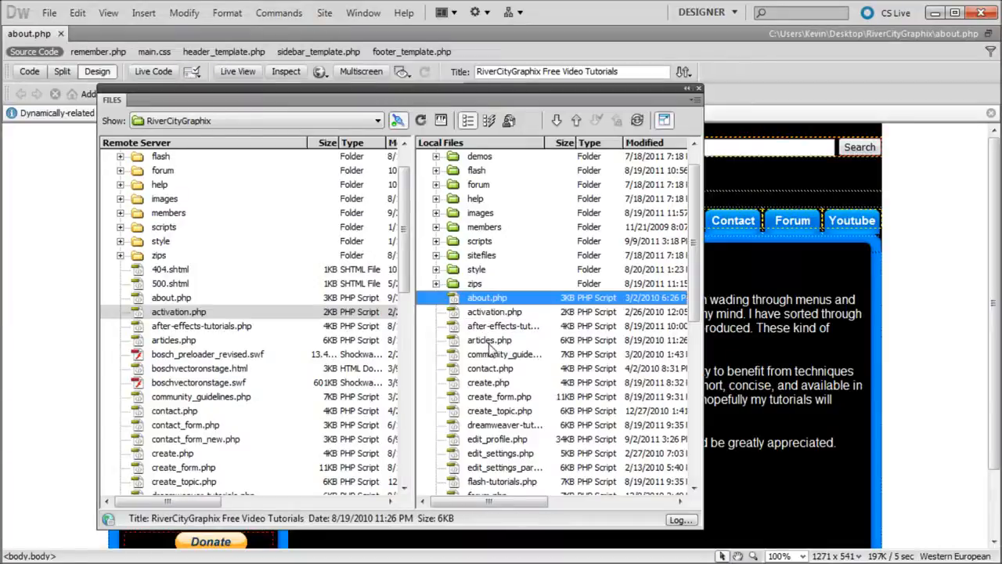
click(476, 317)
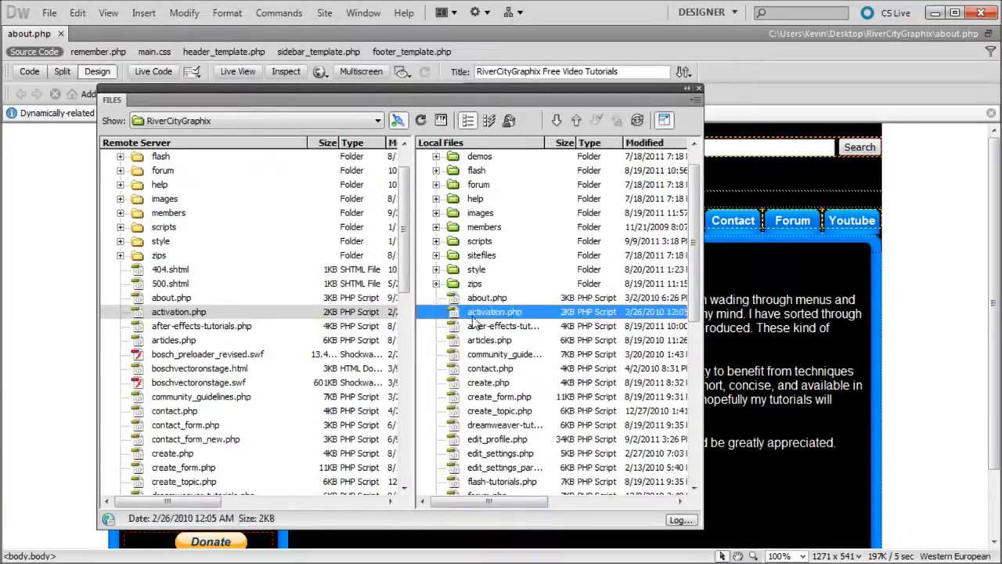
click(478, 299)
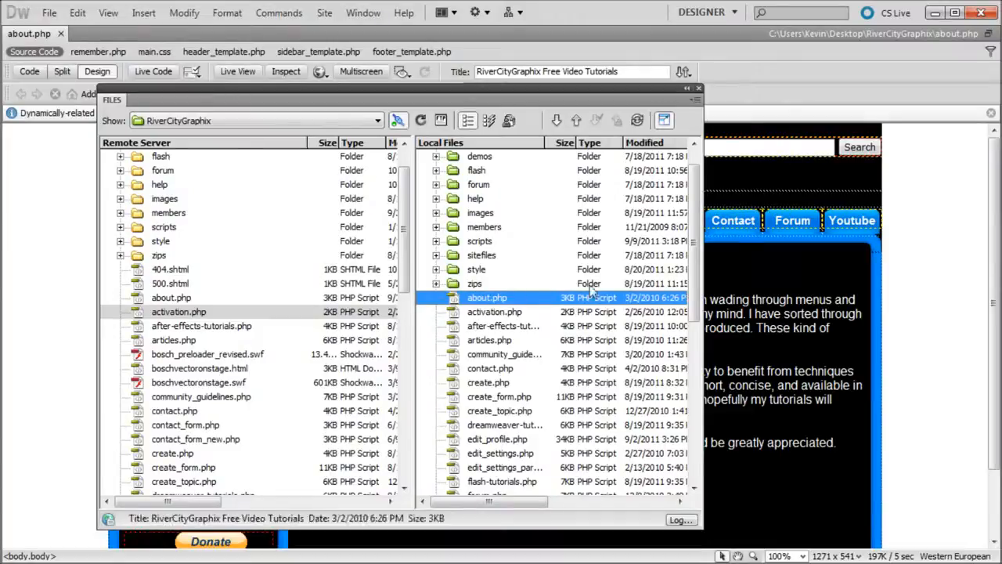
Enlarge the Files panel further to give the remote and local columns more room, and look over both file lists
scroll(626, 293, down, 3)
scroll(603, 302, up, 4)
scroll(548, 282, down, 1)
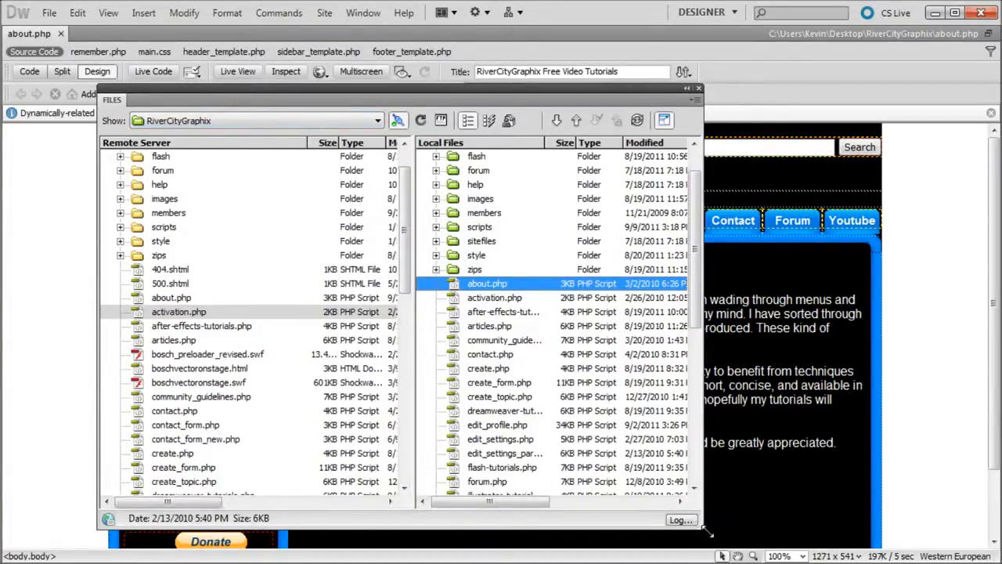
drag(702, 536, 839, 540)
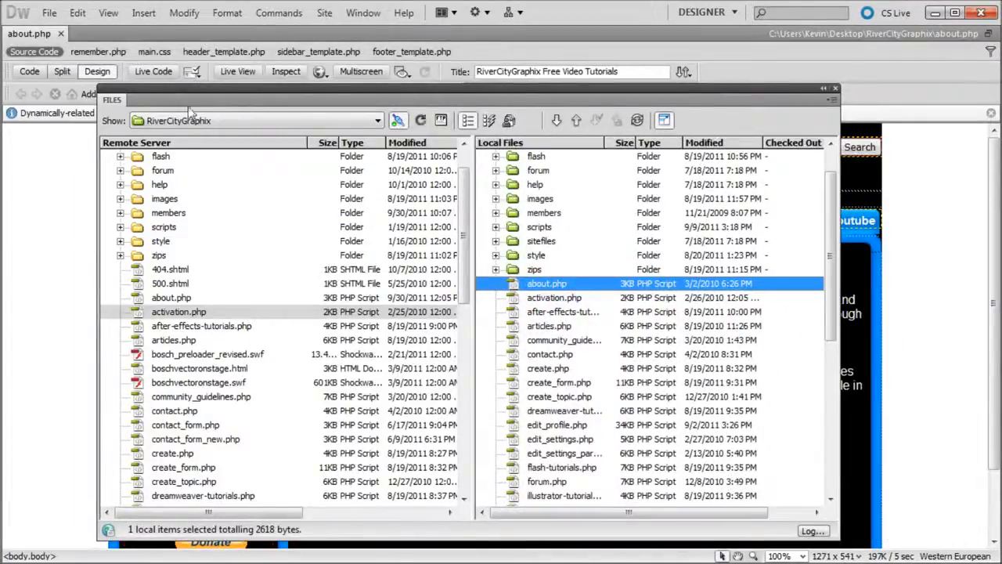
drag(465, 220, 479, 206)
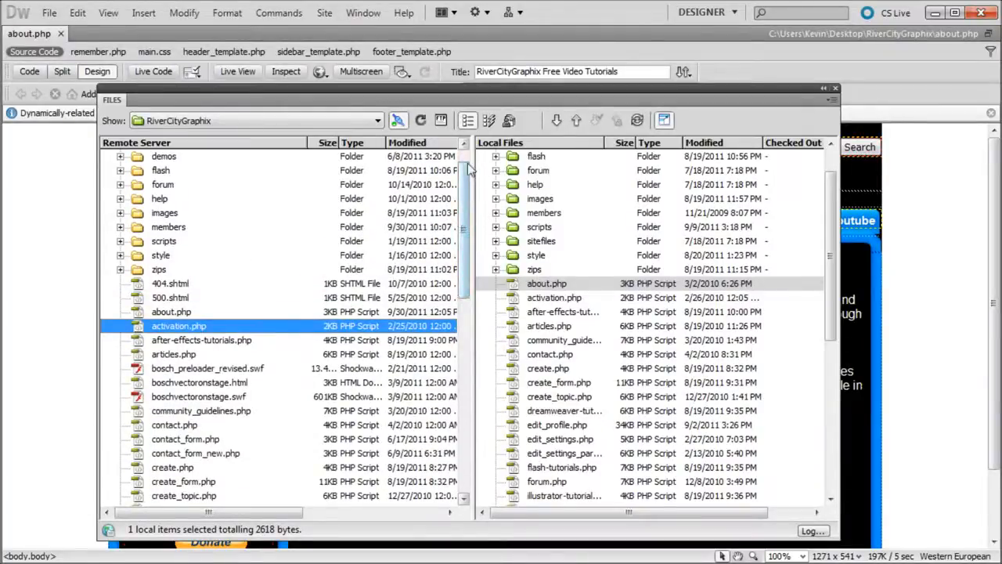